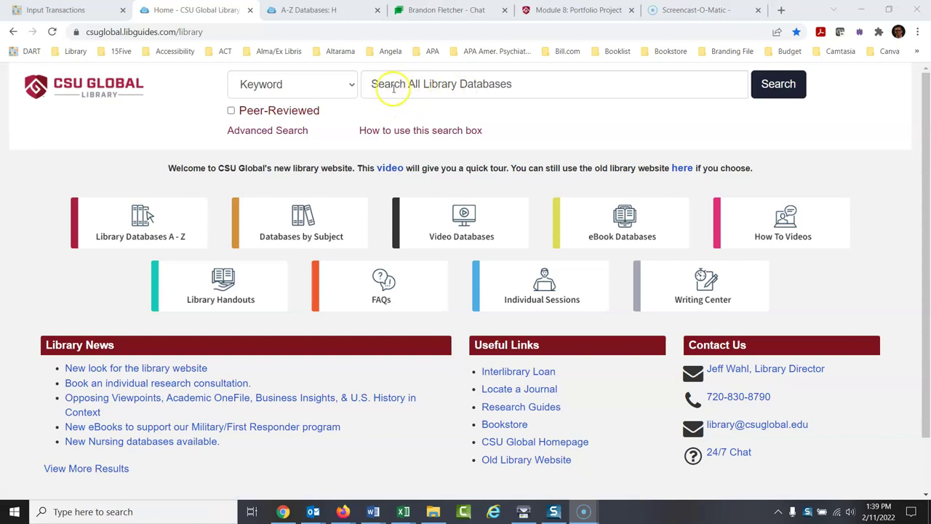
- Open the library's advanced search and search for "education or teaching" in the first row
{"action": "left_click", "coordinate": [290, 133]}
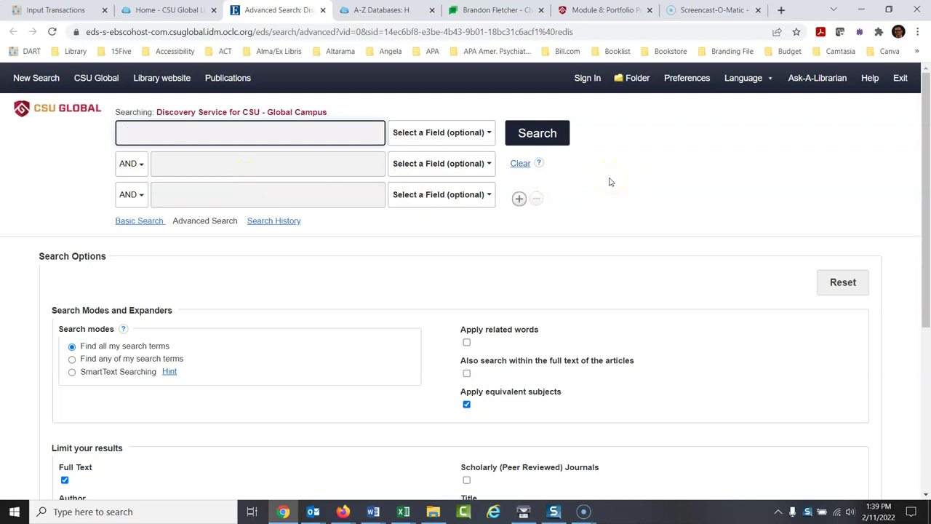
{"action": "type", "text": "education or teaching"}
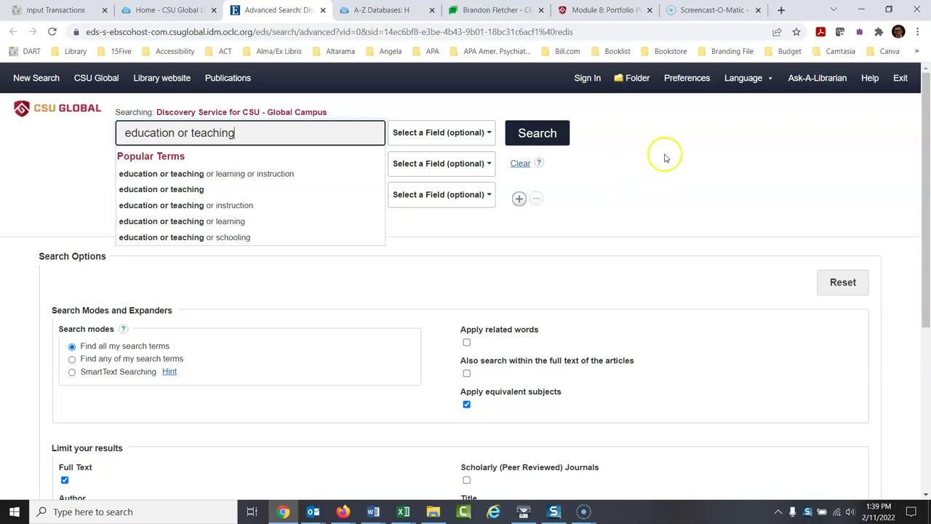
{"action": "left_click", "coordinate": [741, 154]}
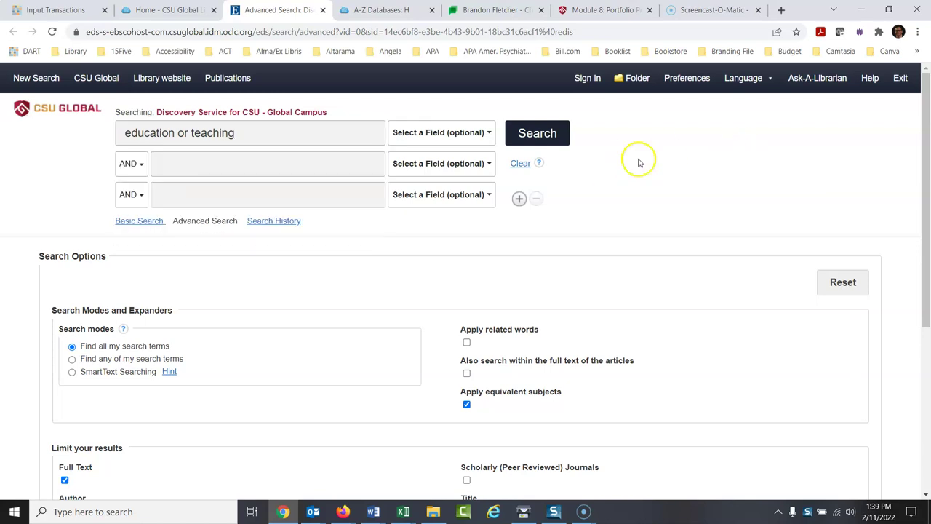
{"action": "left_click", "coordinate": [542, 133]}
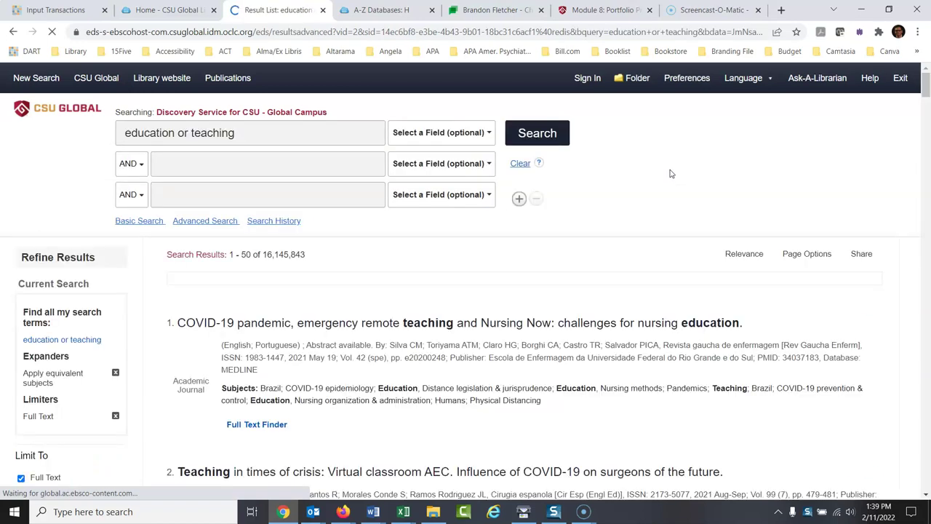
{"action": "left_click", "coordinate": [643, 223]}
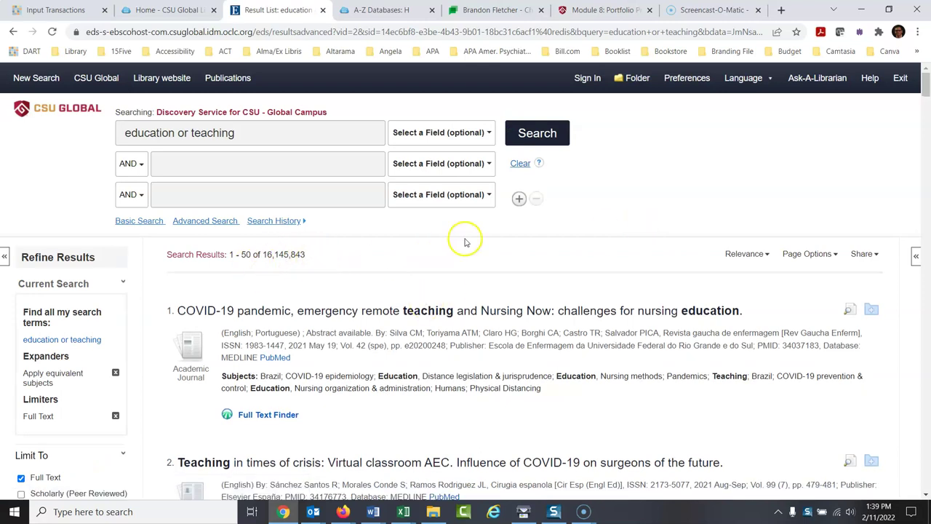
- Add "online" as the second search term combined with AND, and rerun the search
{"action": "left_click", "coordinate": [266, 166]}
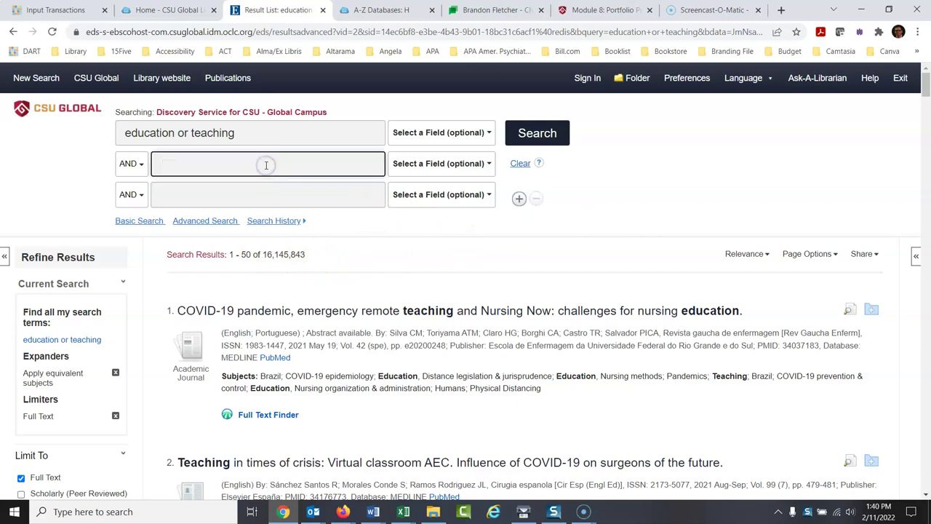
{"action": "left_click", "coordinate": [590, 180]}
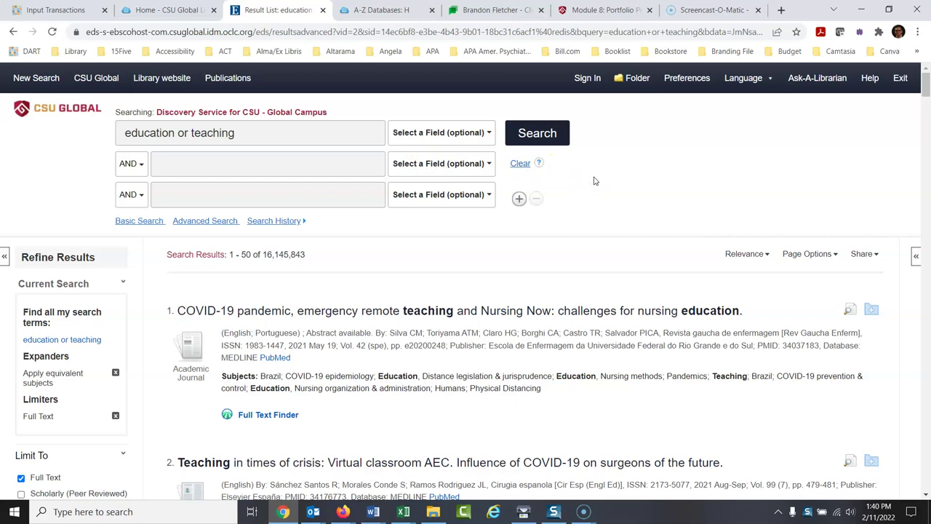
{"action": "left_click", "coordinate": [265, 167]}
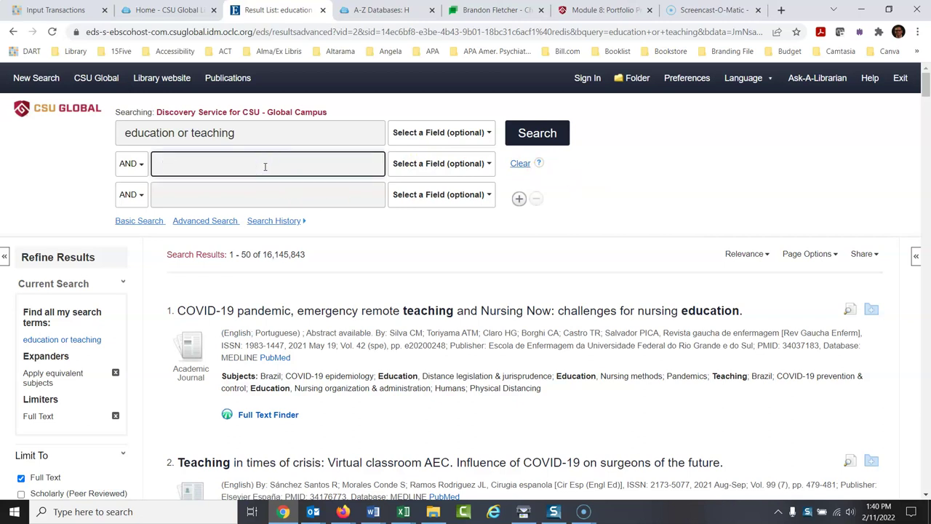
{"action": "type", "text": "online"}
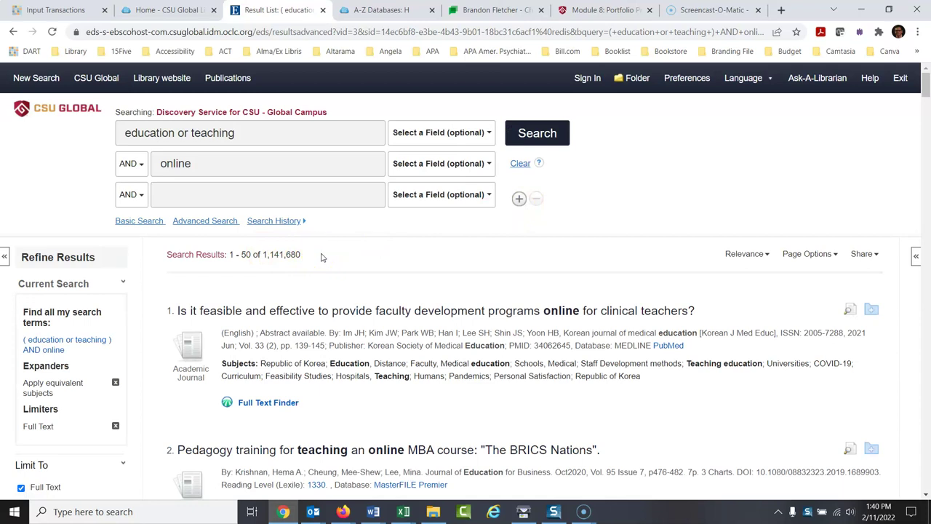
- Broaden the second search term to "online or remote" and rerun the search
{"action": "left_click", "coordinate": [225, 165]}
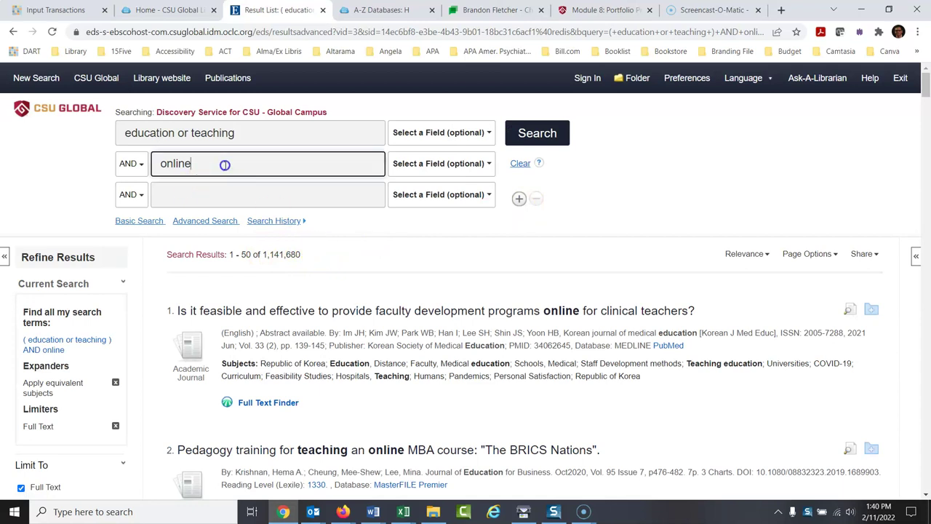
{"action": "type", "text": "or remote"}
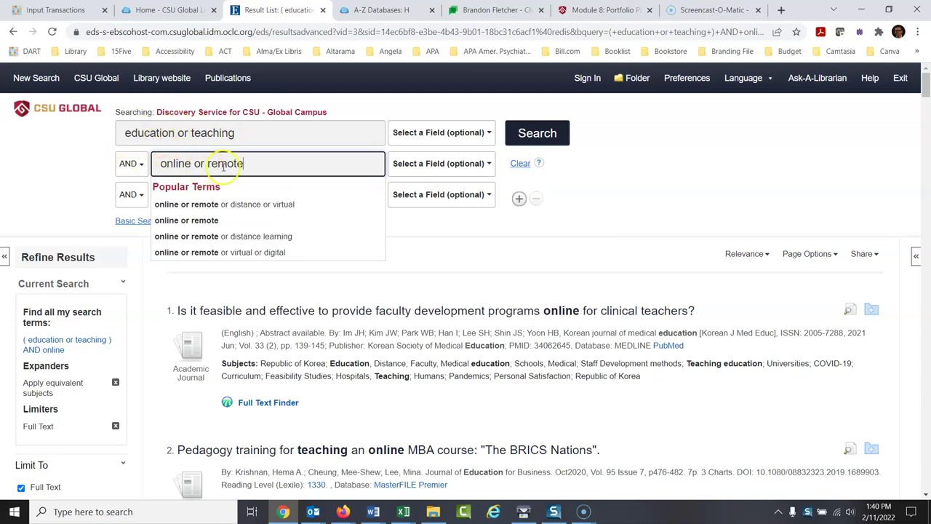
{"action": "left_click", "coordinate": [636, 180]}
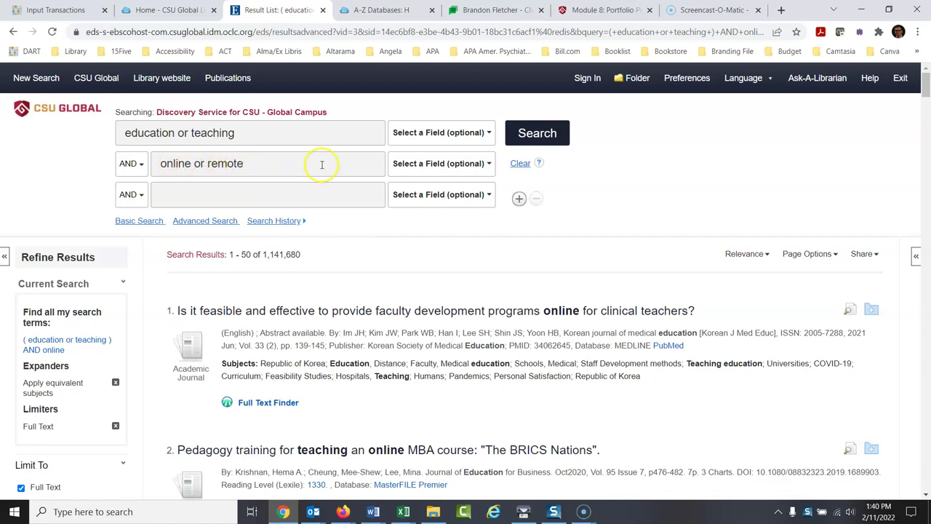
{"action": "left_click", "coordinate": [551, 137]}
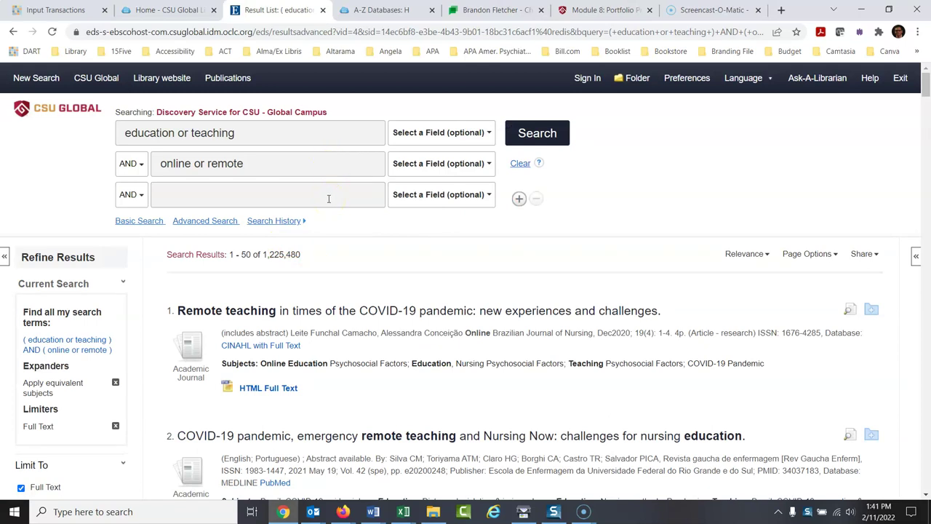
- Add the exact phrase "high school" in quotation marks as the third AND term and run the search
{"action": "left_click", "coordinate": [328, 198]}
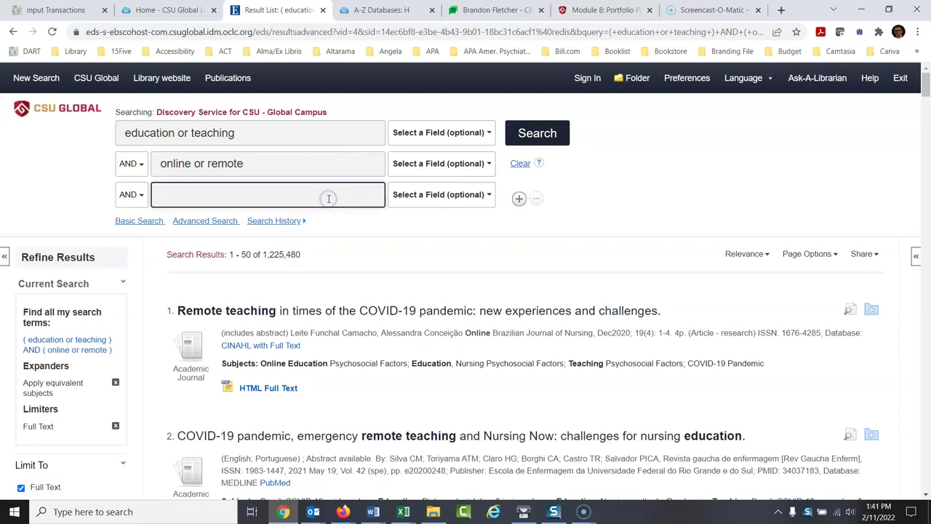
{"action": "type", "text": "\"high school\""}
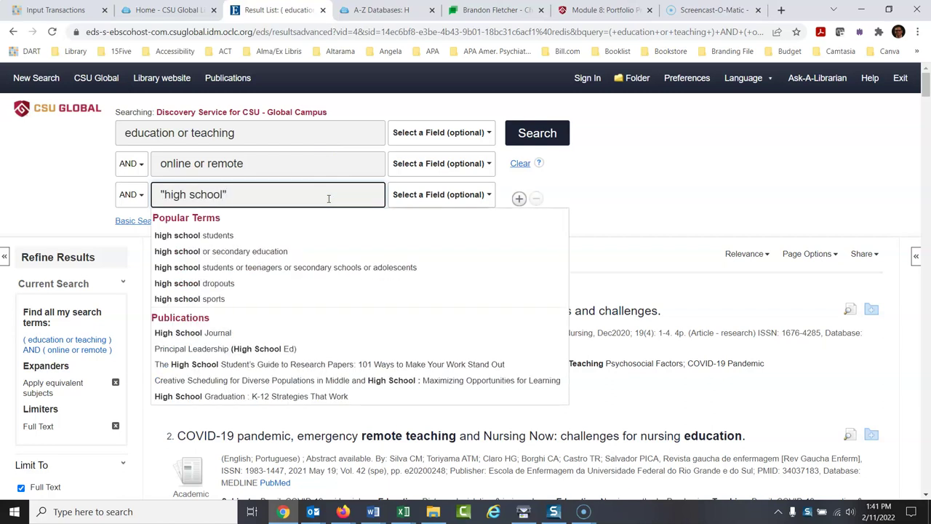
{"action": "key", "text": "Return"}
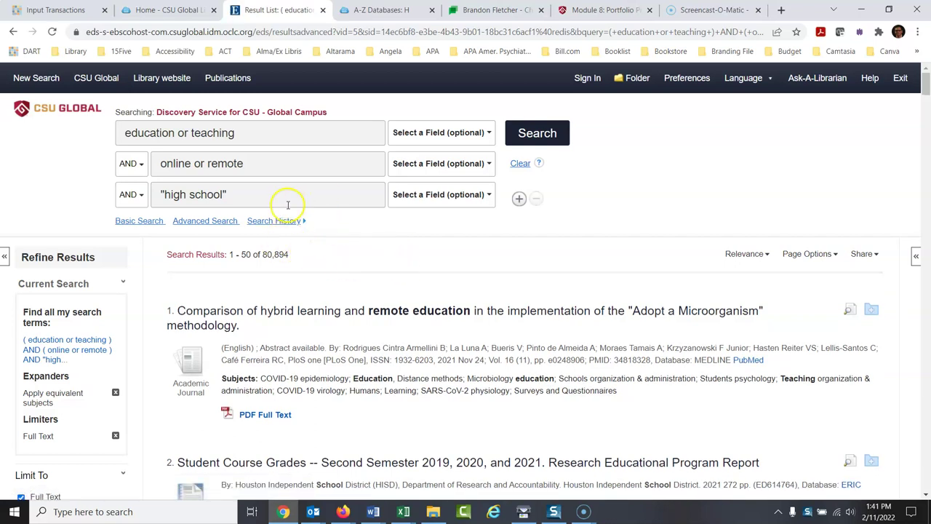
- Extend the third search term to "high school" or secondary, keeping the phrase in quotation marks, and rerun the search
{"action": "left_click", "coordinate": [267, 195]}
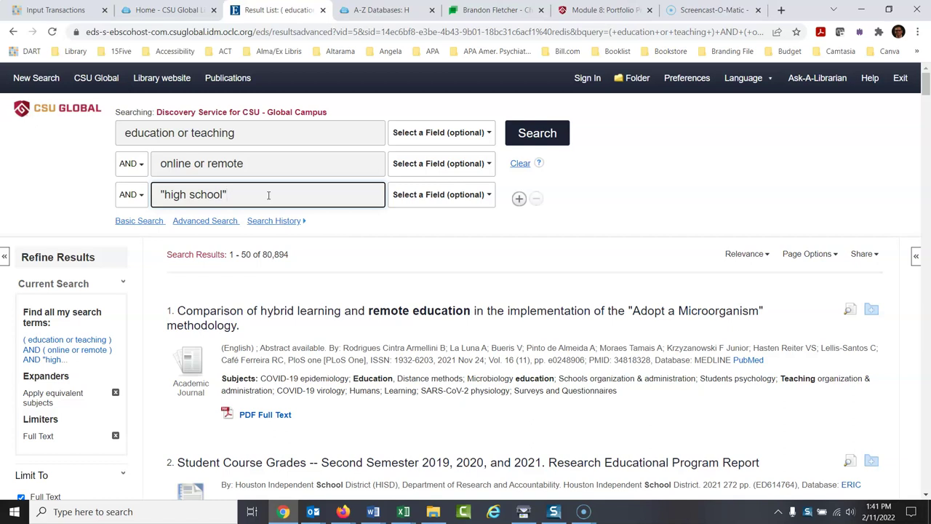
{"action": "type", "text": "or secondary"}
{"action": "key", "text": "Return"}
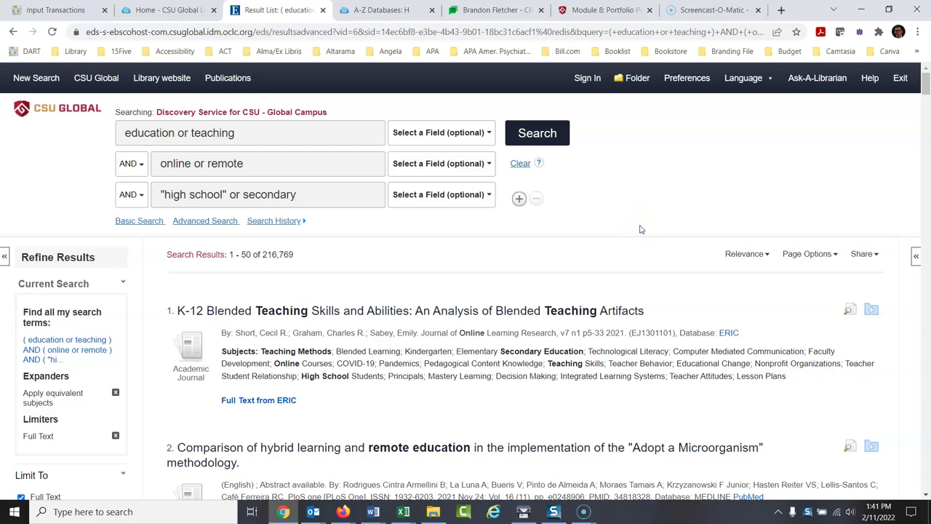
- Restrict the "online or remote" term to the TI Title field and rerun the search
{"action": "left_click", "coordinate": [418, 166]}
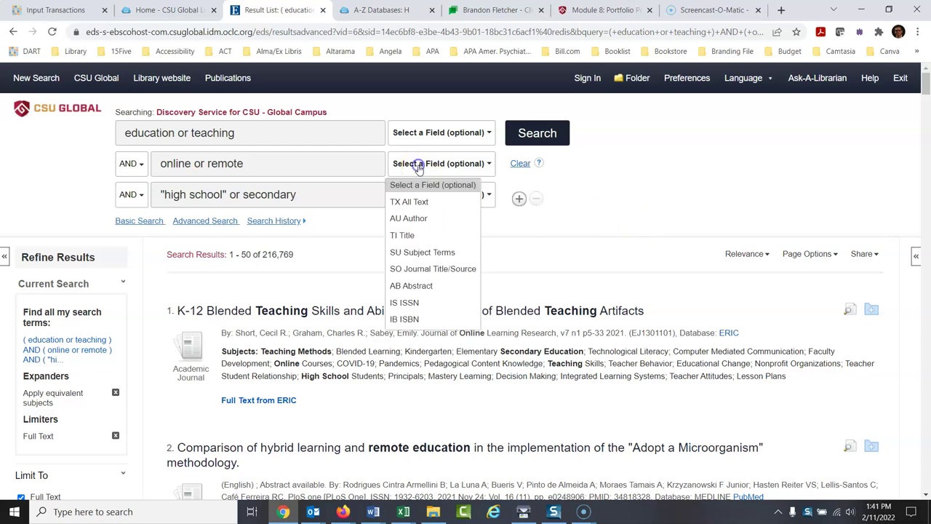
{"action": "left_click", "coordinate": [409, 235]}
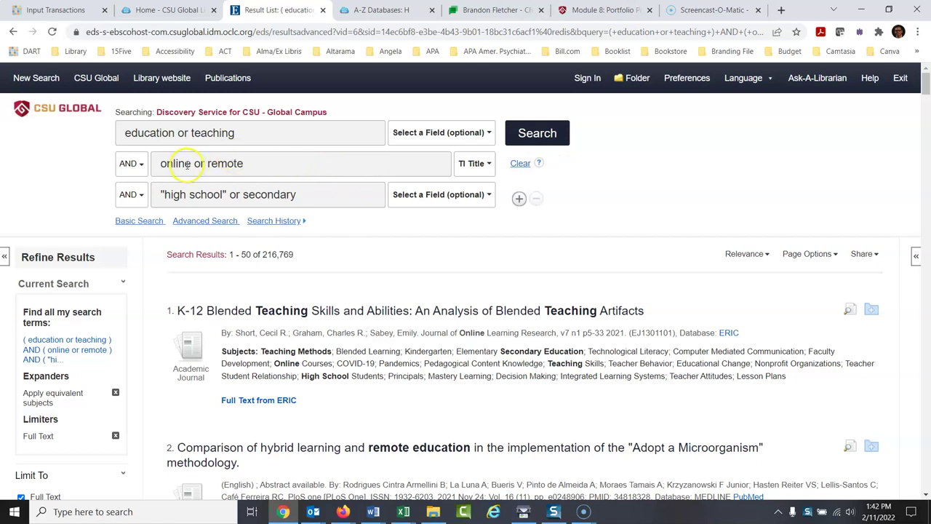
{"action": "left_click", "coordinate": [563, 133]}
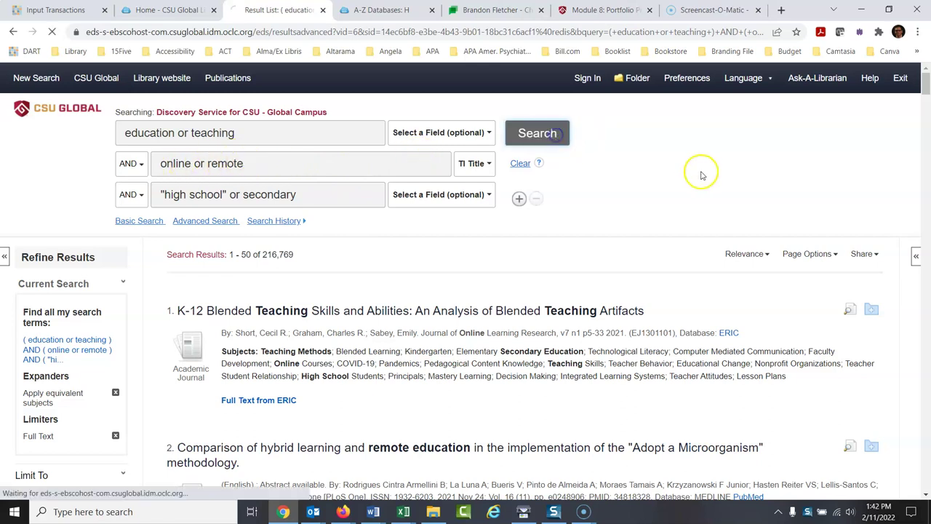
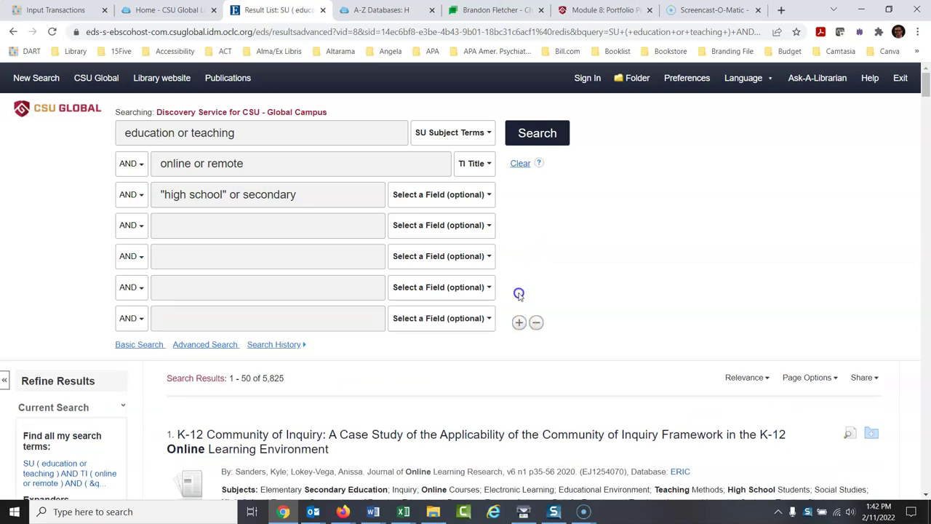
- Remove the four empty search rows below the "high school" or secondary term
{"action": "left_click", "coordinate": [536, 322]}
{"action": "left_click", "coordinate": [536, 291]}
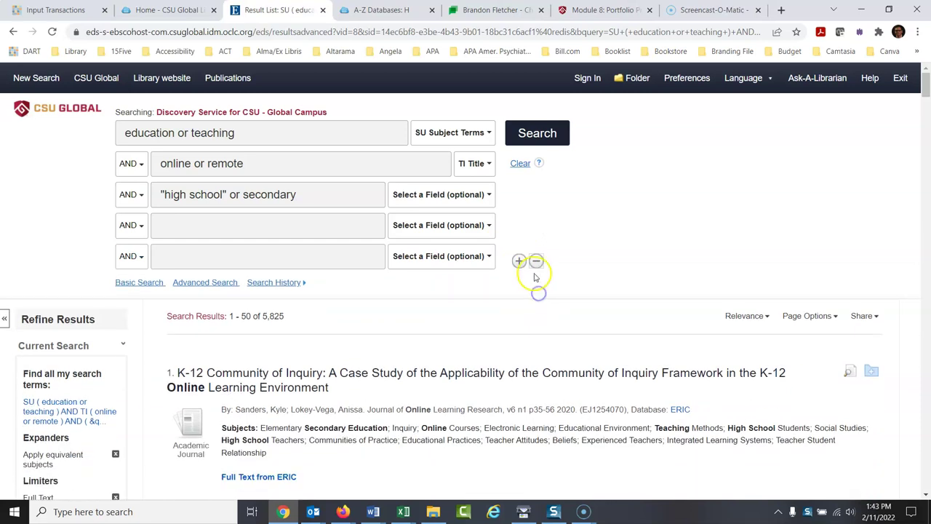
{"action": "left_click", "coordinate": [536, 260]}
{"action": "left_click", "coordinate": [536, 230]}
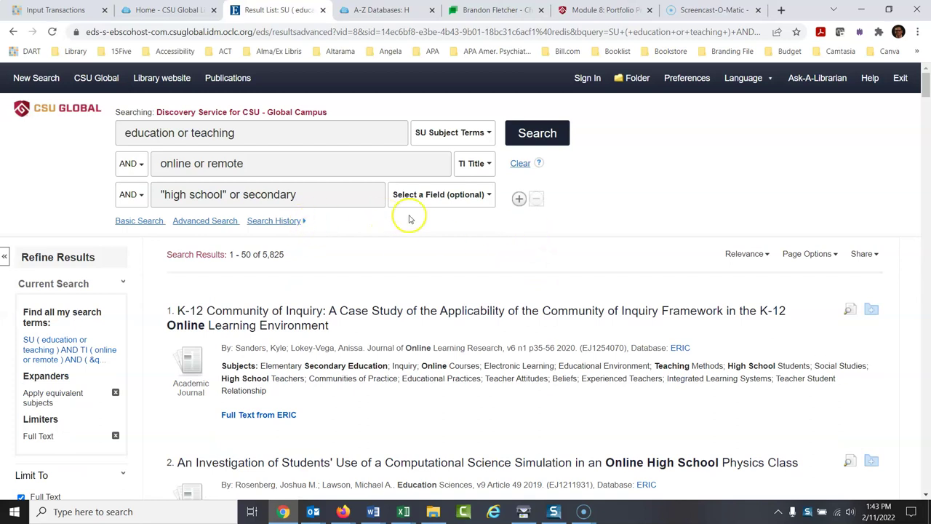
- Restrict the "high school" or secondary term to the TI Title field and rerun the search
{"action": "left_click", "coordinate": [435, 194]}
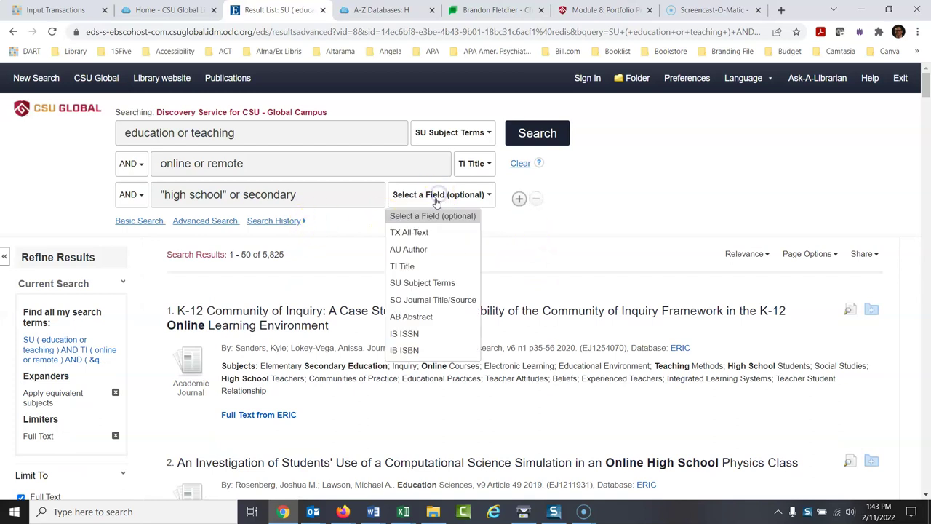
{"action": "left_click", "coordinate": [404, 266]}
{"action": "left_click", "coordinate": [545, 137]}
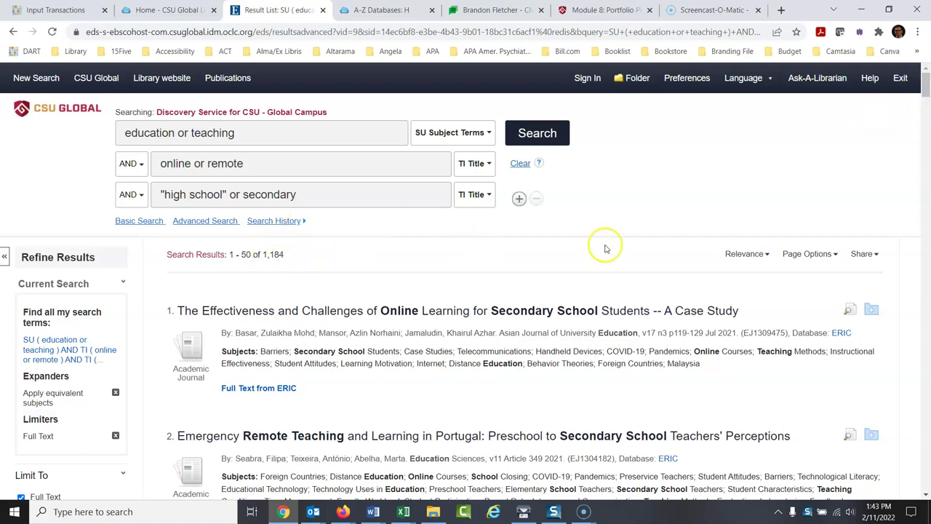
{"action": "left_click", "coordinate": [519, 198]}
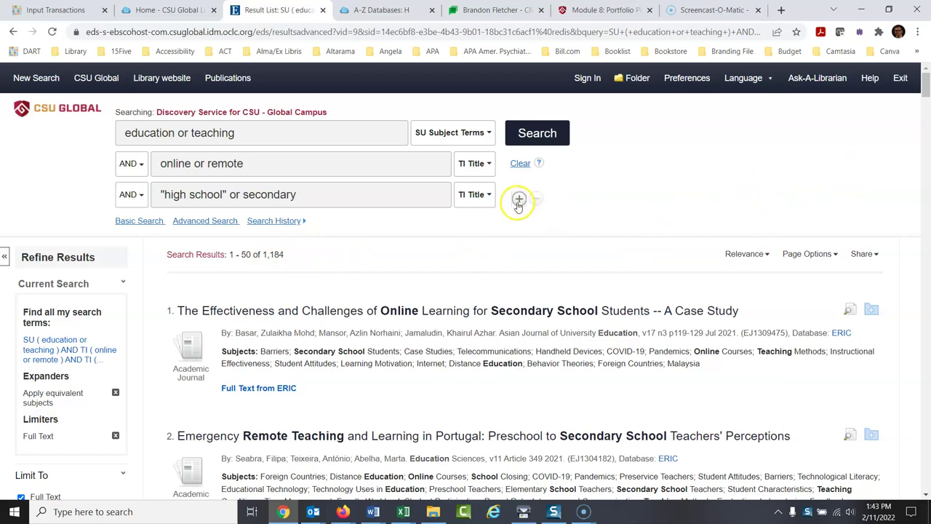
{"action": "left_click", "coordinate": [518, 230]}
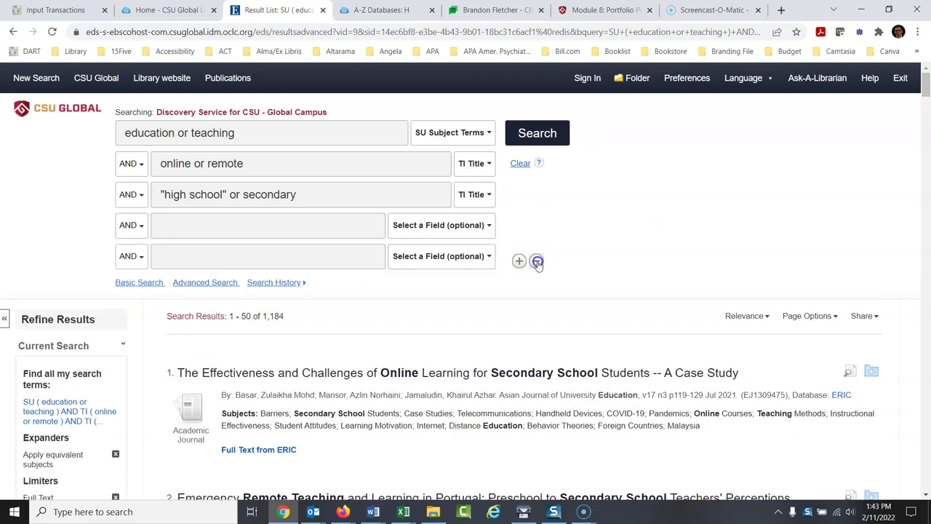
{"action": "left_click", "coordinate": [537, 261]}
{"action": "left_click", "coordinate": [536, 231]}
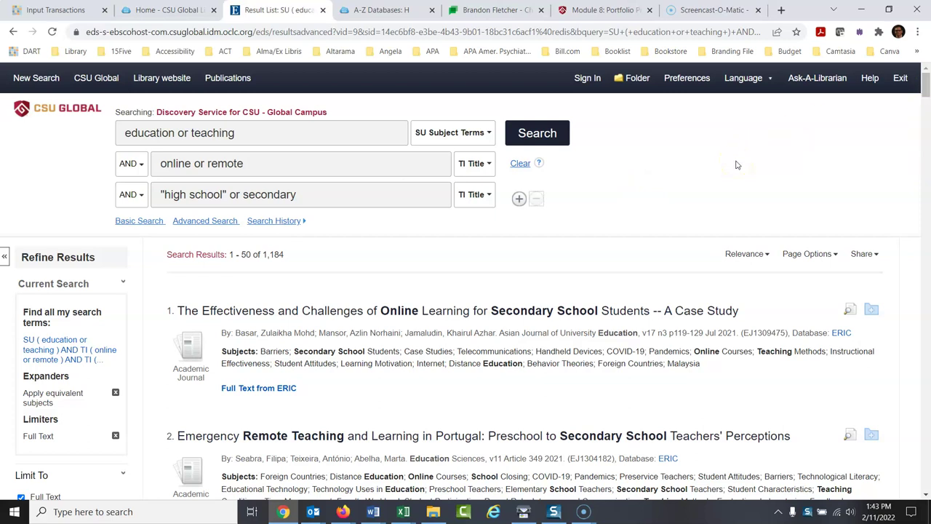
- Limit the results' publication date to start from 2018
{"action": "left_click", "coordinate": [927, 92]}
{"action": "left_click", "coordinate": [926, 91]}
{"action": "left_click_drag", "start_coordinate": [927, 90], "coordinate": [927, 95]}
{"action": "left_click", "coordinate": [34, 383]}
{"action": "double_click", "coordinate": [34, 384]}
{"action": "type", "text": "2018"}
{"action": "key", "text": "Return"}
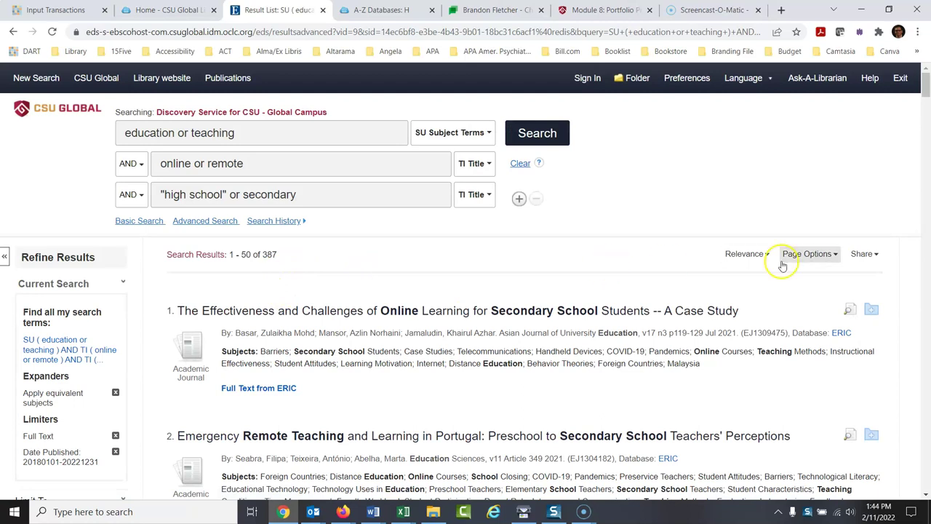
- Limit the results to Scholarly (Peer Reviewed) Journals and return to the start of the filtered list
{"action": "left_click", "coordinate": [926, 89]}
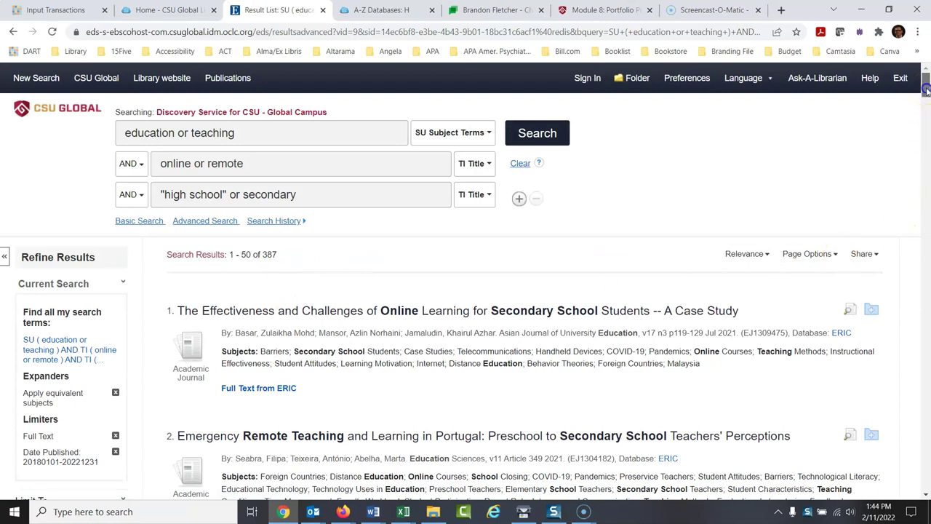
{"action": "scroll", "coordinate": [926, 89], "scroll_direction": "down", "scroll_amount": 3}
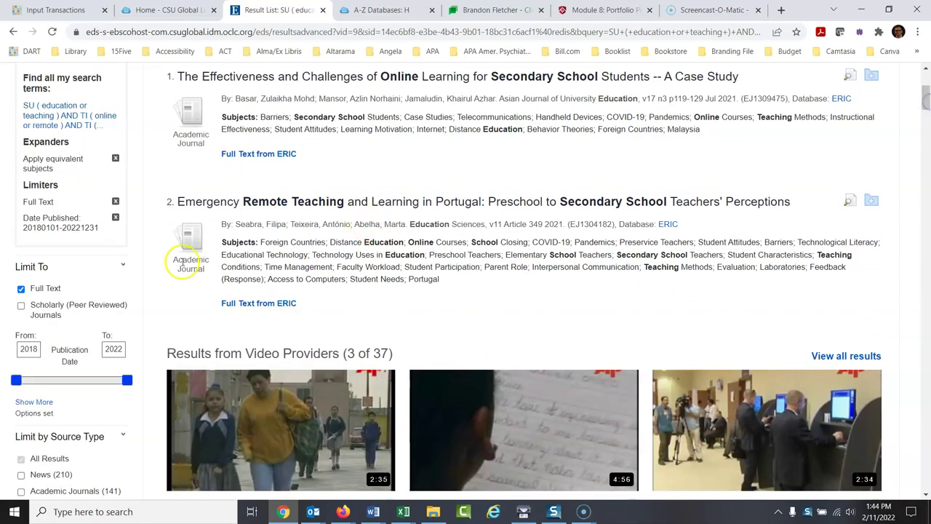
{"action": "left_click", "coordinate": [21, 305]}
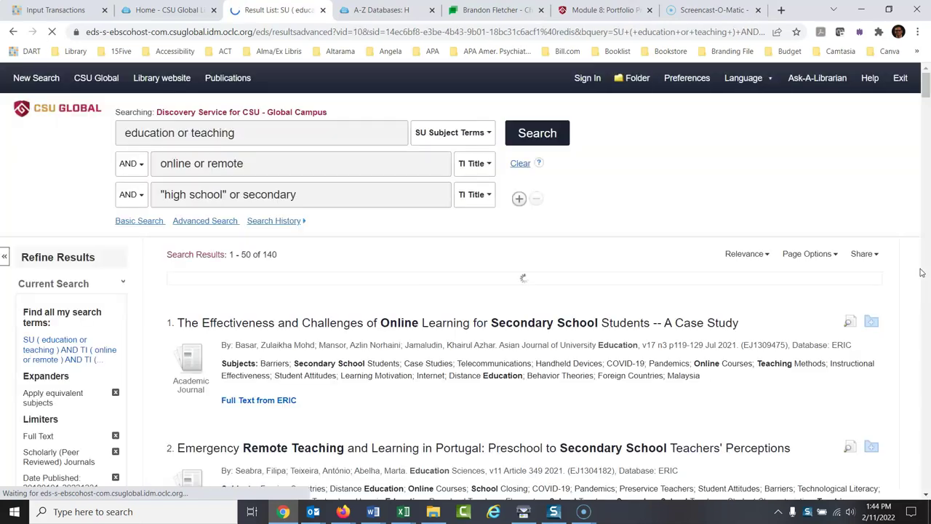
{"action": "scroll", "coordinate": [883, 225], "scroll_direction": "down", "scroll_amount": 3}
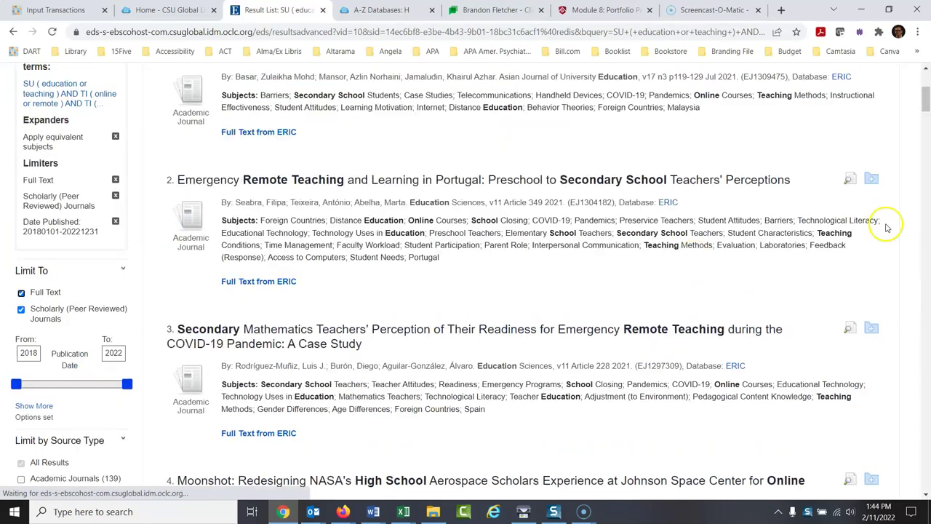
{"action": "left_click_drag", "start_coordinate": [926, 99], "coordinate": [926, 81]}
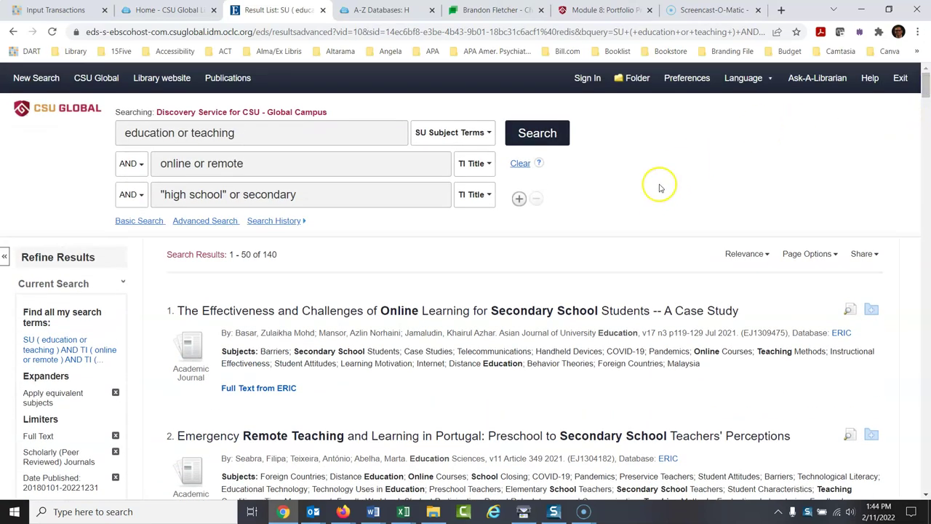